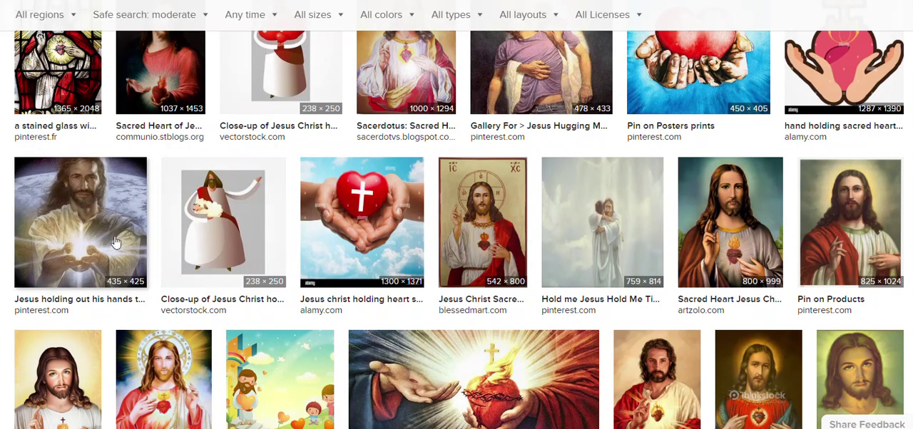
pyautogui.scroll(-3, 107, 250)
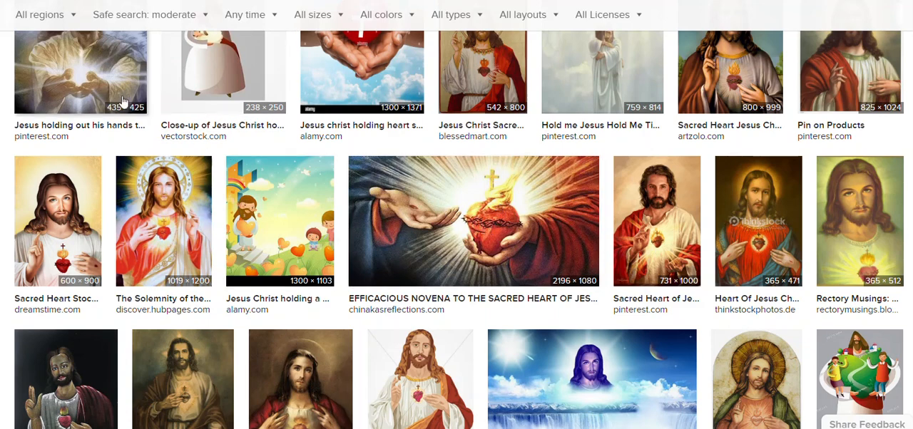
pyautogui.scroll(-6, 482, 303)
pyautogui.scroll(-4, 482, 303)
pyautogui.scroll(-4, 482, 303)
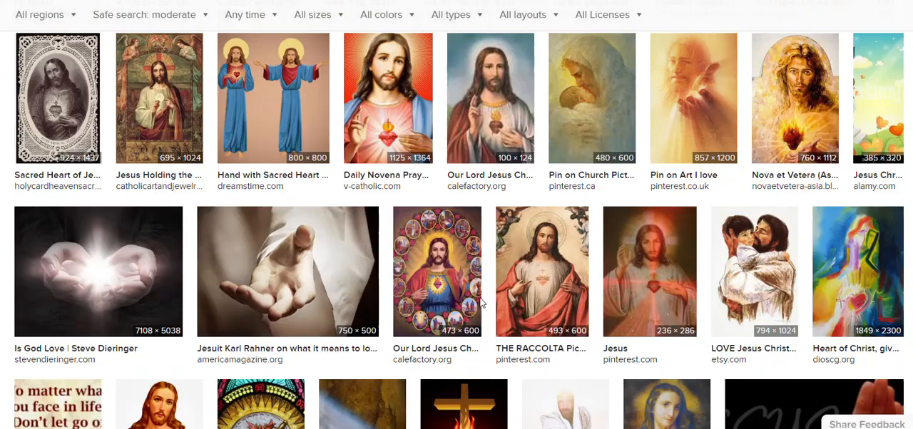
pyautogui.scroll(-5, 143, 288)
pyautogui.scroll(-4, 428, 250)
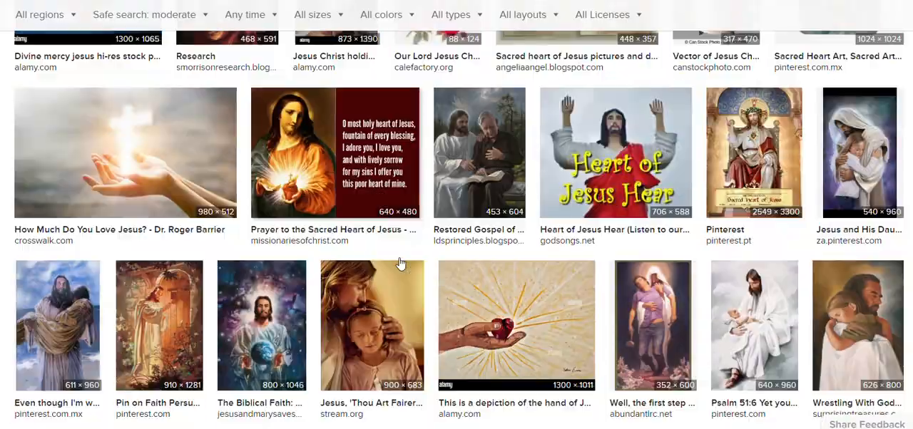
pyautogui.scroll(-4, 428, 249)
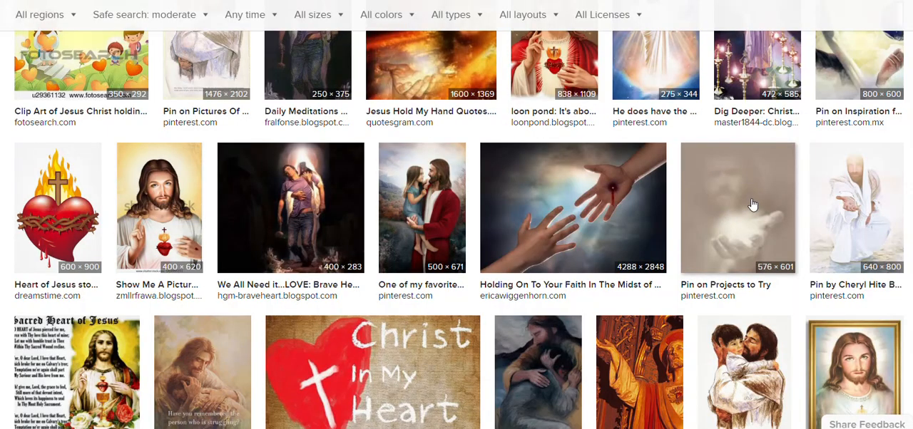
pyautogui.scroll(-5, 765, 237)
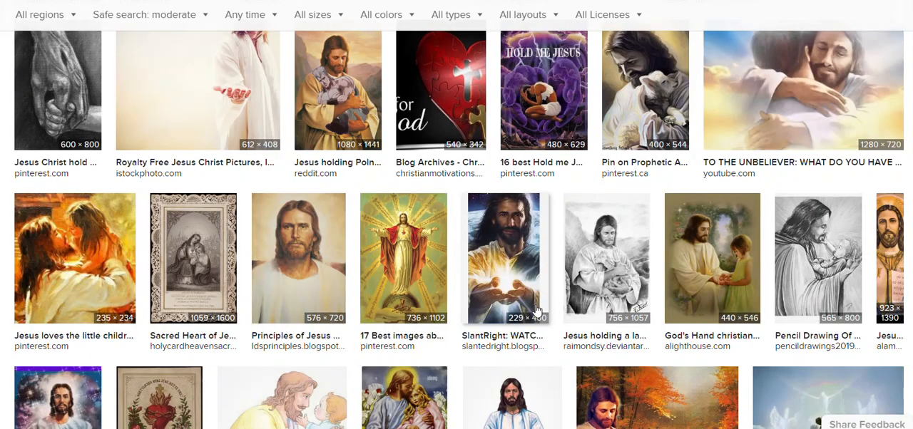